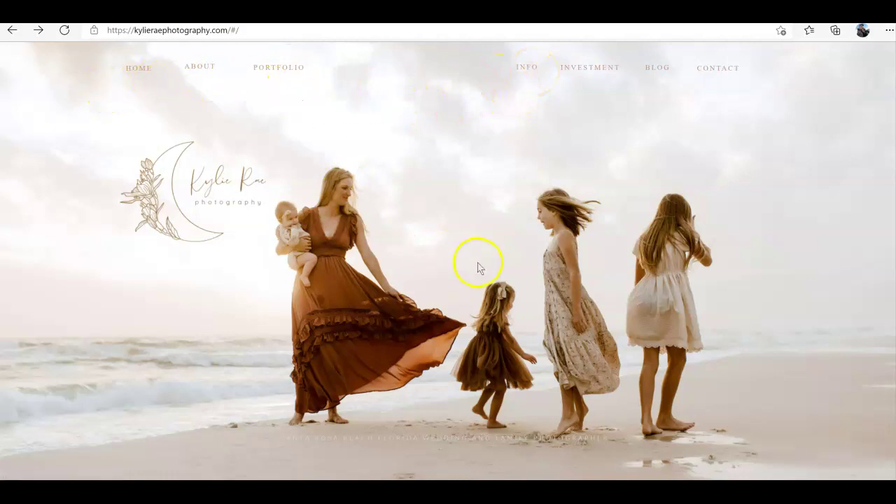
Step: Scroll down through the Kylie Rae home page's portfolio, philosophy, testimonial and contact sections
scroll(472, 268, "down", 2)
scroll(472, 268, "down", 5)
scroll(472, 268, "down", 5)
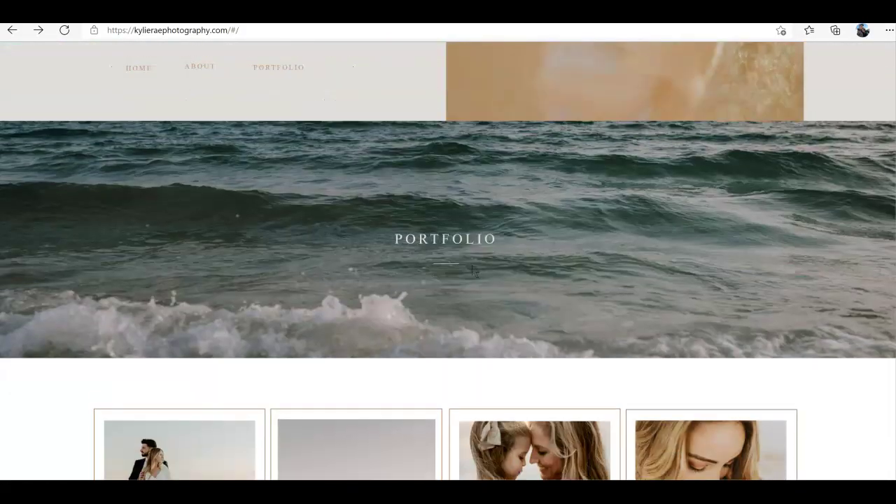
scroll(474, 271, "down", 3)
scroll(474, 272, "down", 5)
scroll(474, 272, "down", 3)
scroll(474, 271, "down", 2)
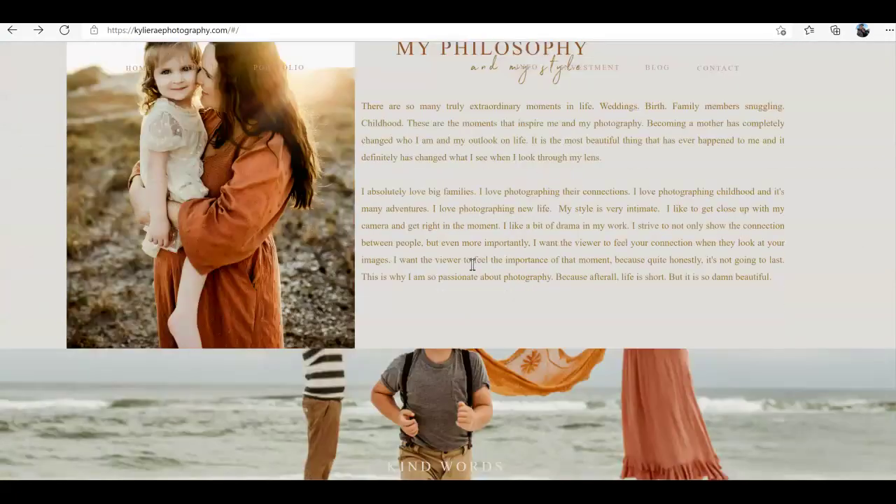
scroll(474, 272, "down", 4)
scroll(474, 271, "down", 2)
scroll(474, 272, "down", 4)
scroll(474, 272, "down", 3)
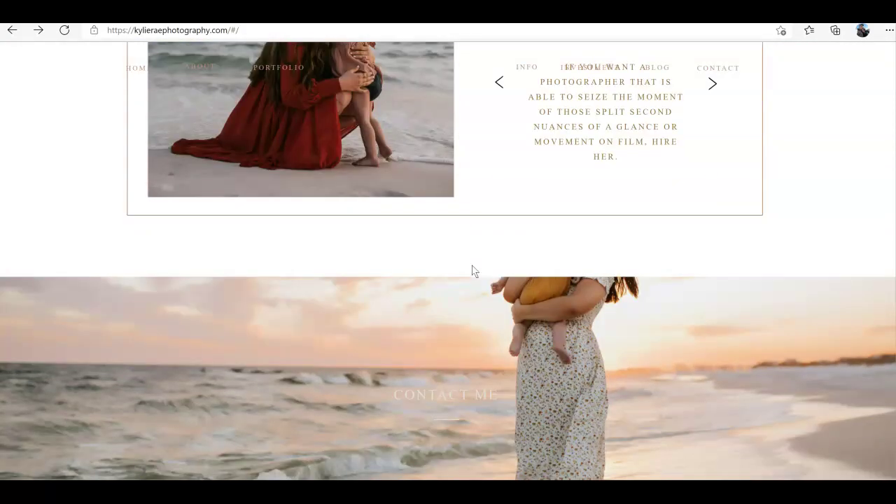
scroll(472, 272, "down", 4)
Step: Scroll back up to the top of the Kylie Rae Photography home page
scroll(474, 268, "up", 10)
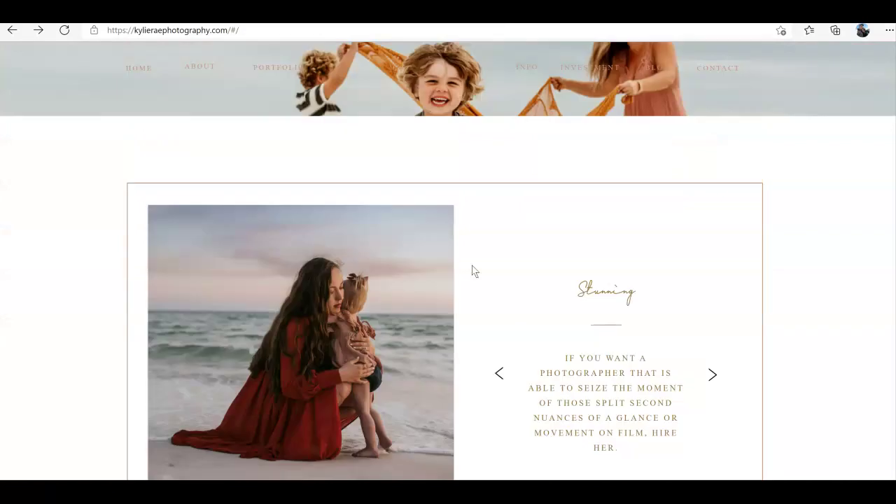
scroll(372, 224, "up", 2)
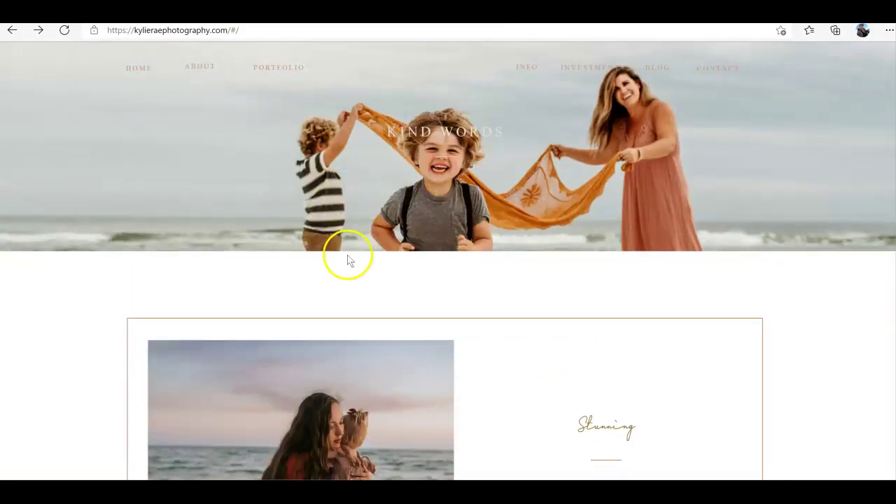
scroll(391, 286, "up", 2)
scroll(400, 290, "up", 6)
scroll(376, 165, "up", 3)
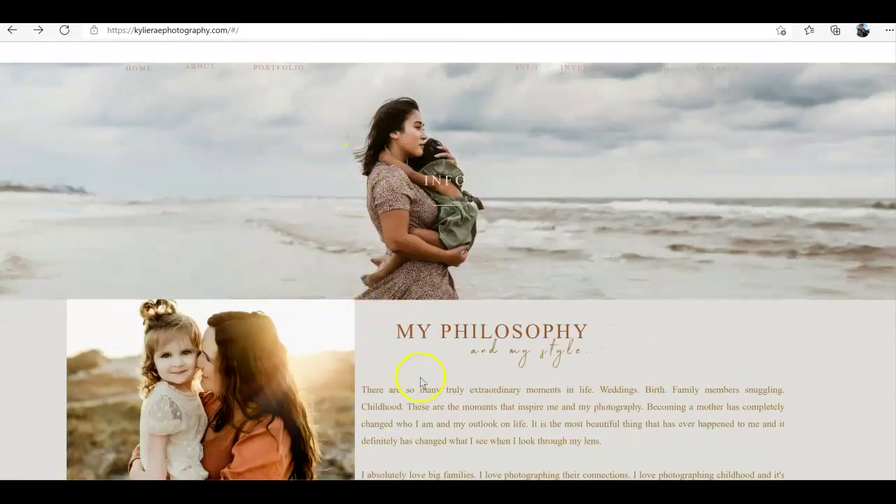
scroll(420, 370, "down", 10)
scroll(420, 374, "up", 4)
scroll(420, 374, "up", 2)
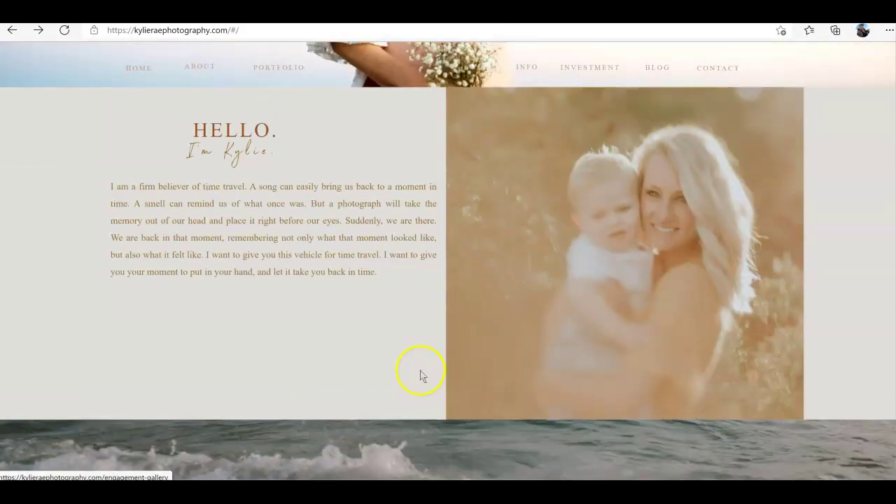
scroll(420, 374, "up", 5)
scroll(420, 375, "up", 5)
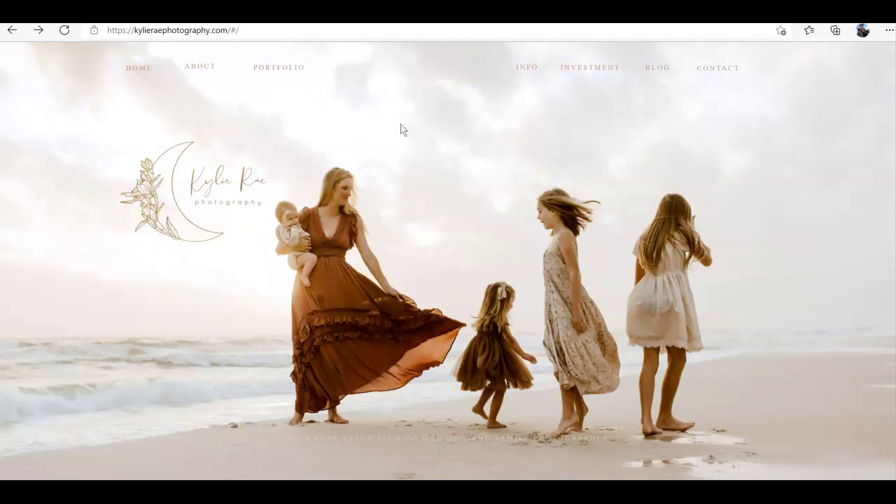
left_click(410, 164)
scroll(420, 224, "down", 6)
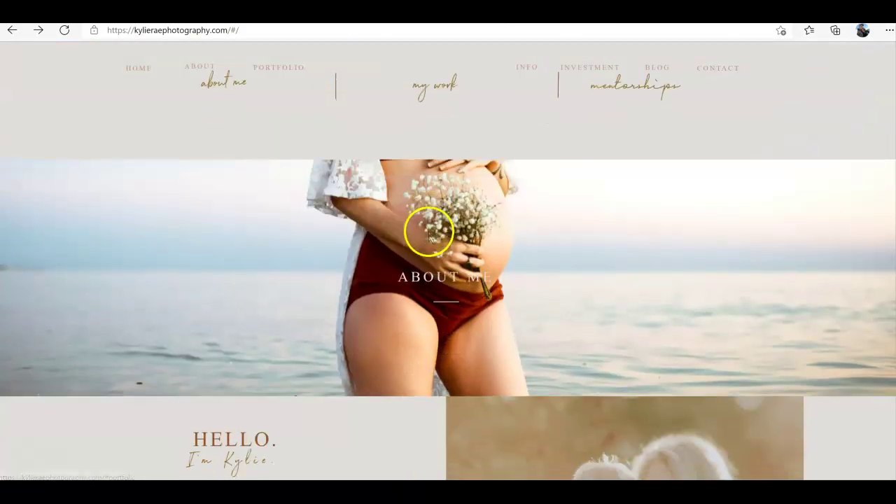
scroll(430, 238, "up", 6)
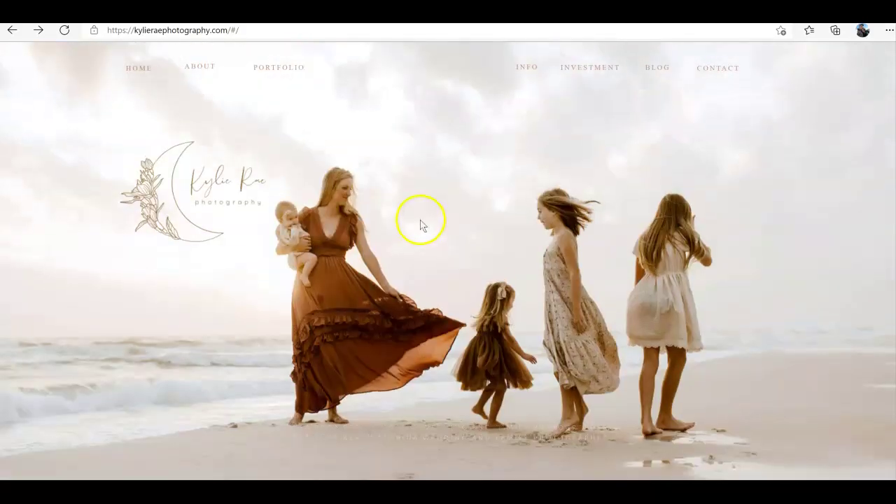
left_click(590, 70)
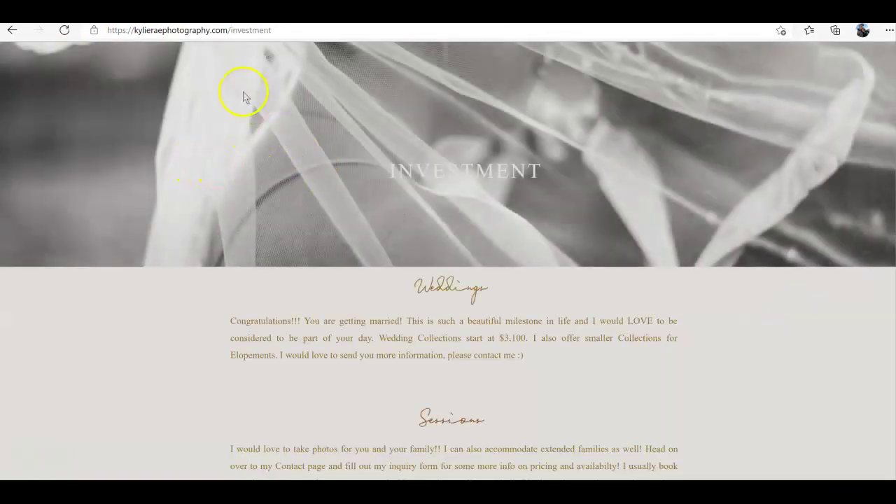
scroll(490, 286, "down", 4)
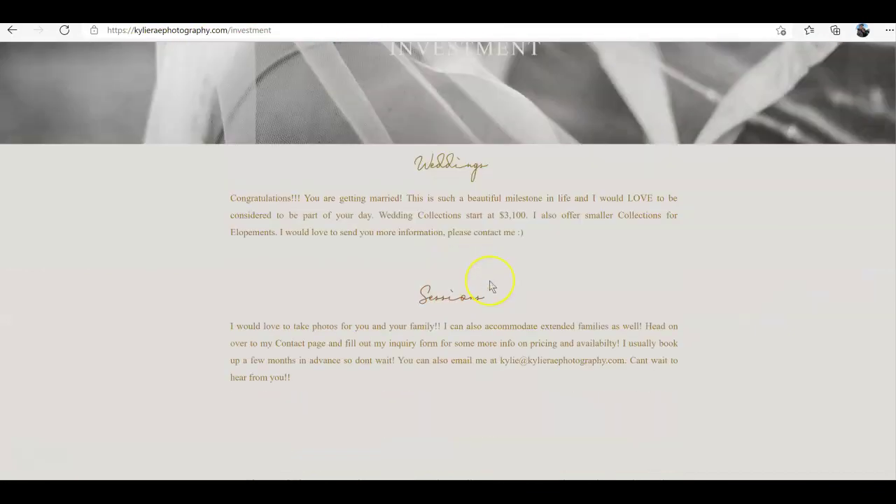
scroll(490, 286, "up", 2)
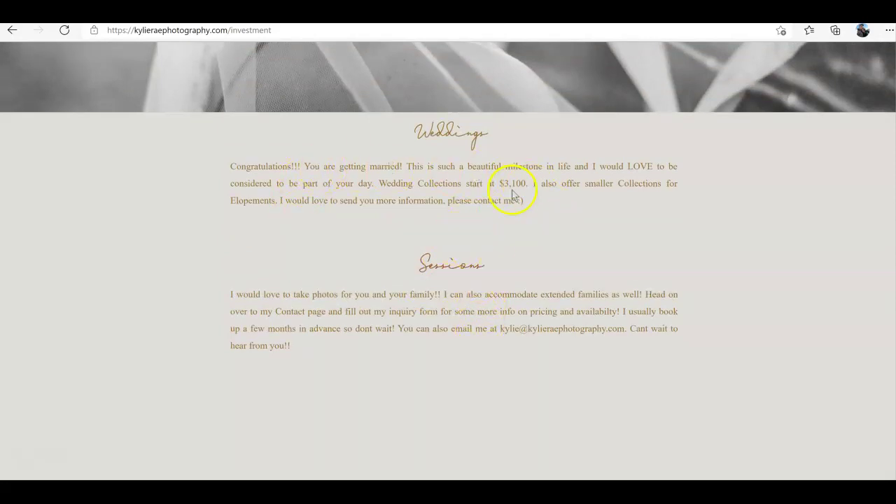
scroll(364, 210, "up", 3)
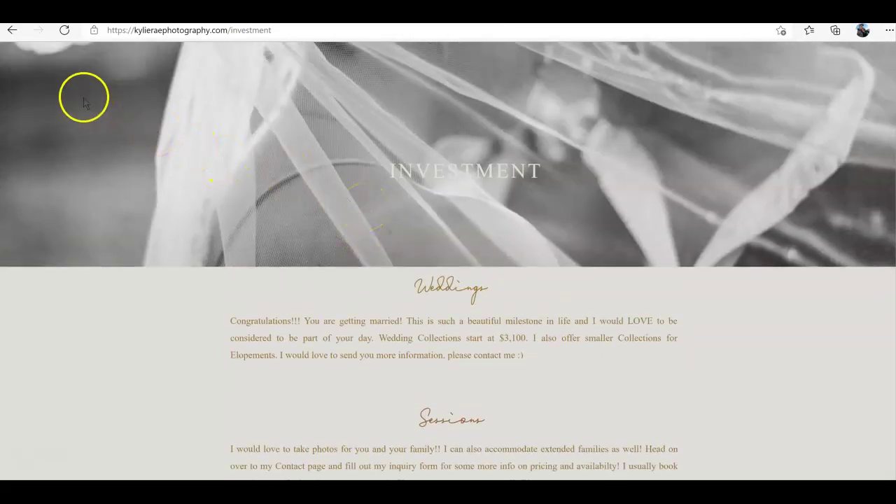
left_click(12, 30)
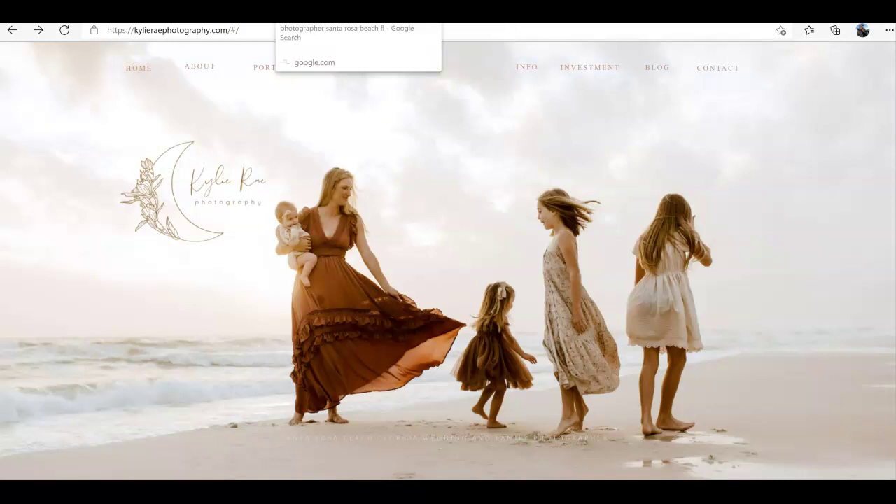
Step: Go back to the Google results for 'photographer santa rosa beach fl'
key("alt+Left")
scroll(273, 269, "up", 3)
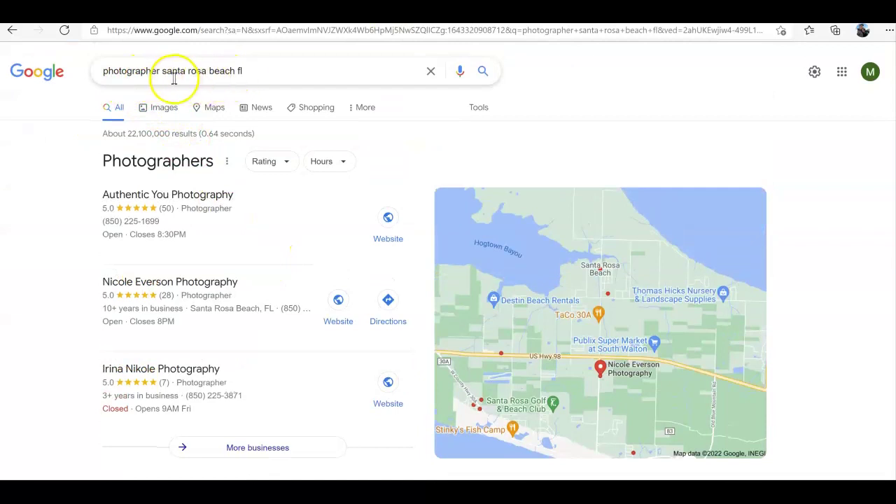
scroll(280, 161, "down", 2)
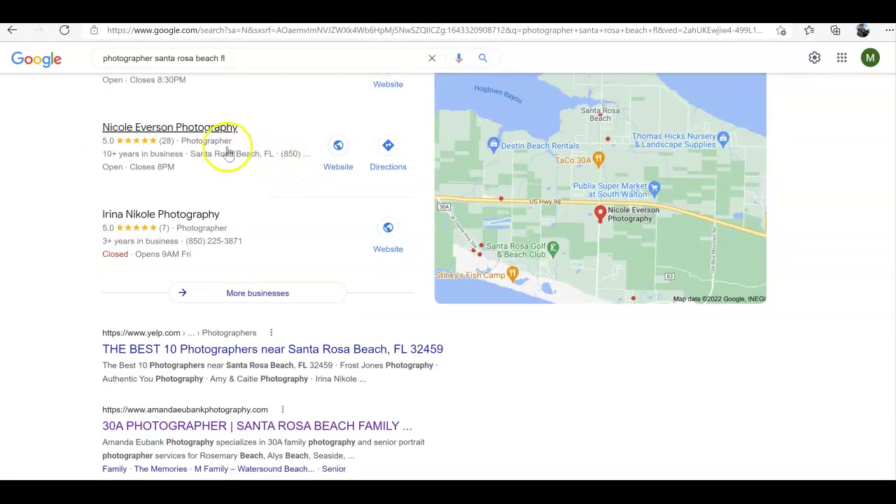
scroll(227, 154, "up", 2)
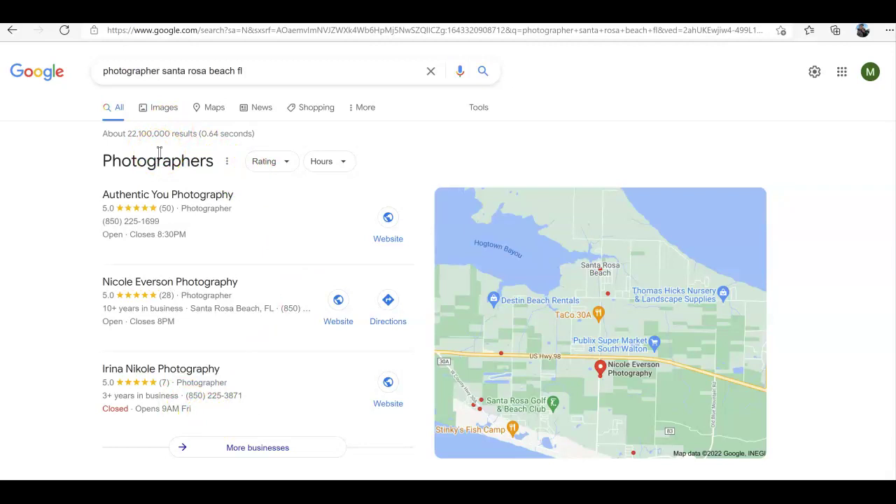
Step: Scroll through the local photographer listings, ads and related searches, then back up
scroll(159, 152, "down", 15)
scroll(160, 154, "down", 10)
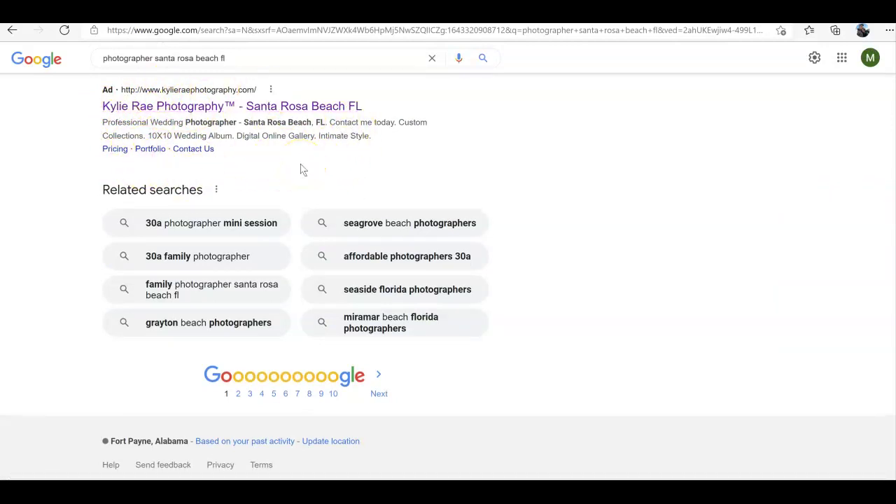
scroll(302, 170, "up", 2)
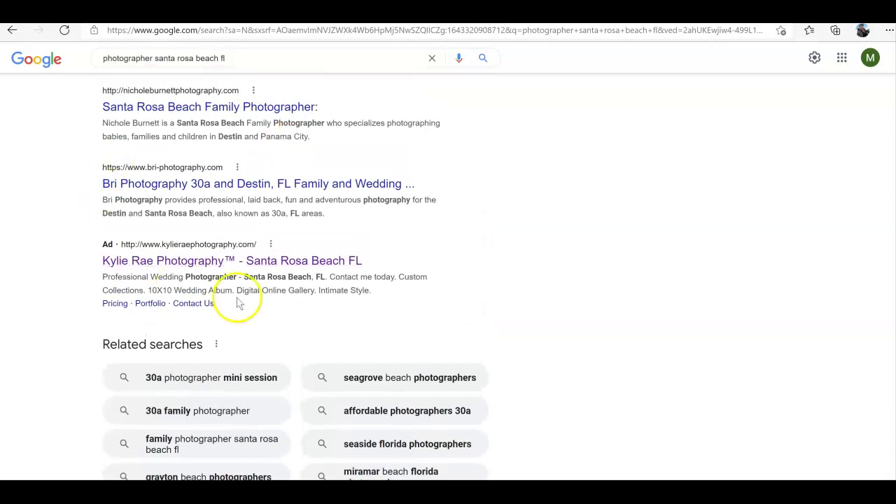
scroll(203, 256, "up", 10)
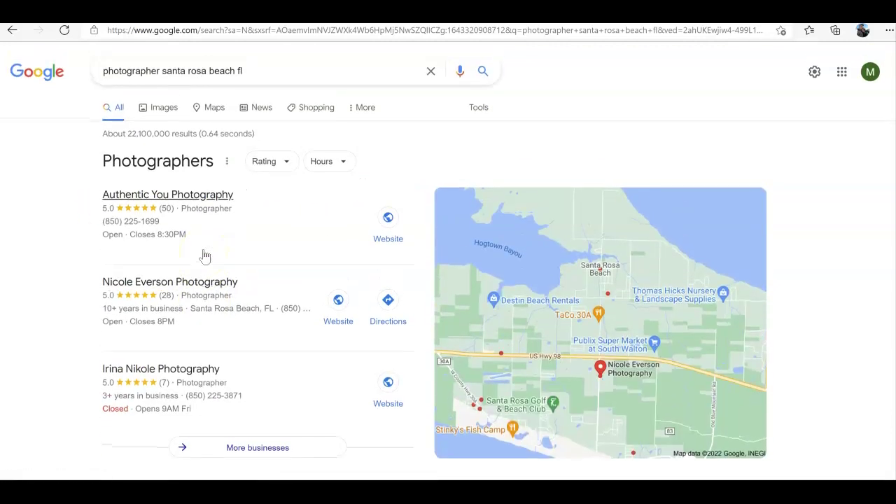
scroll(174, 219, "down", 2)
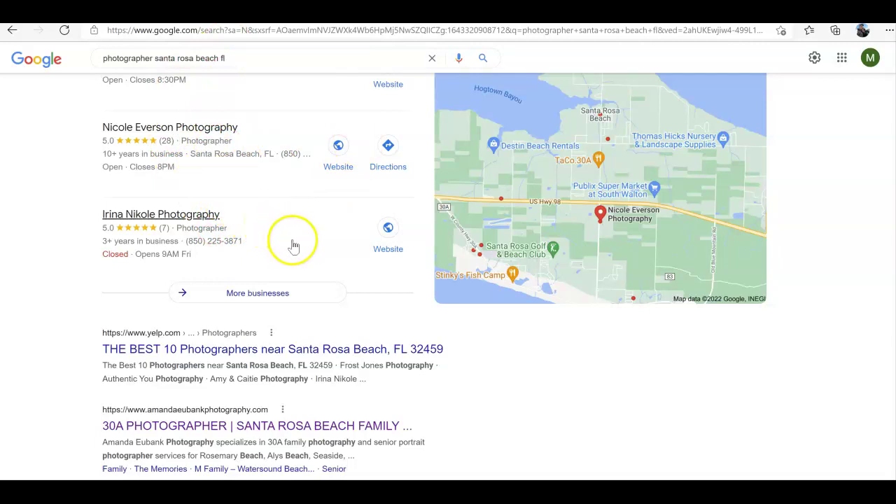
scroll(280, 241, "down", 2)
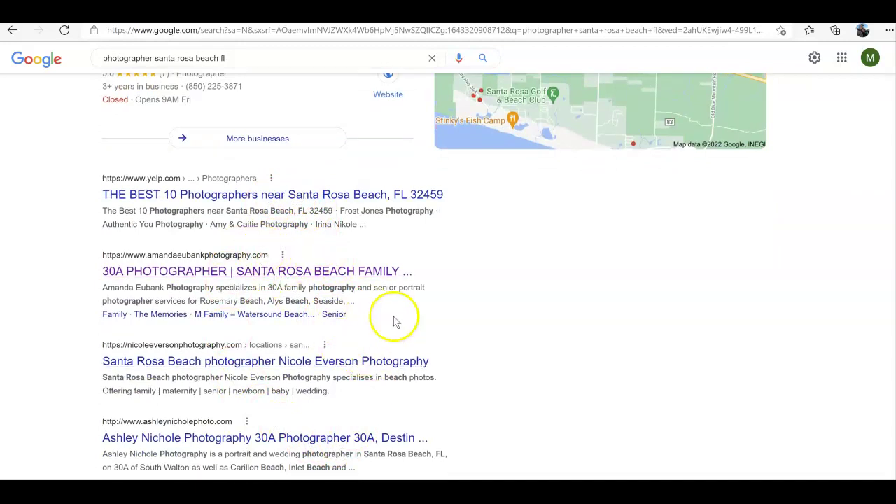
scroll(315, 321, "down", 2)
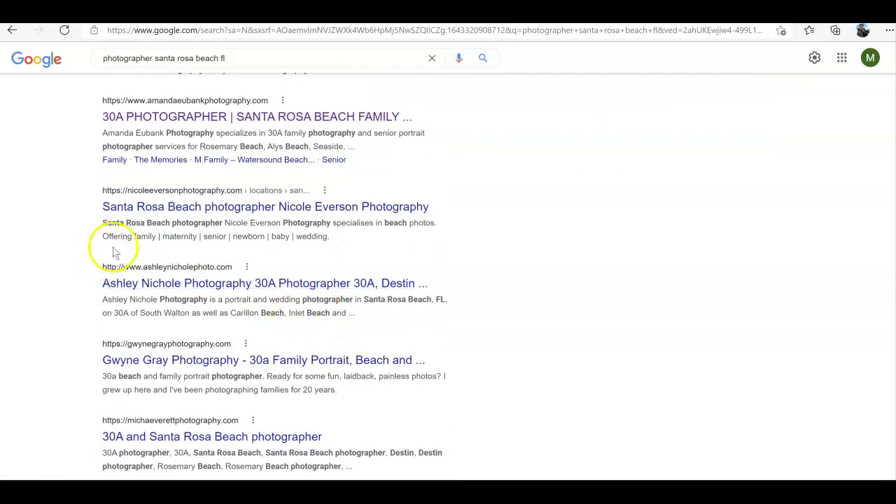
scroll(154, 315, "down", 2)
scroll(123, 336, "down", 2)
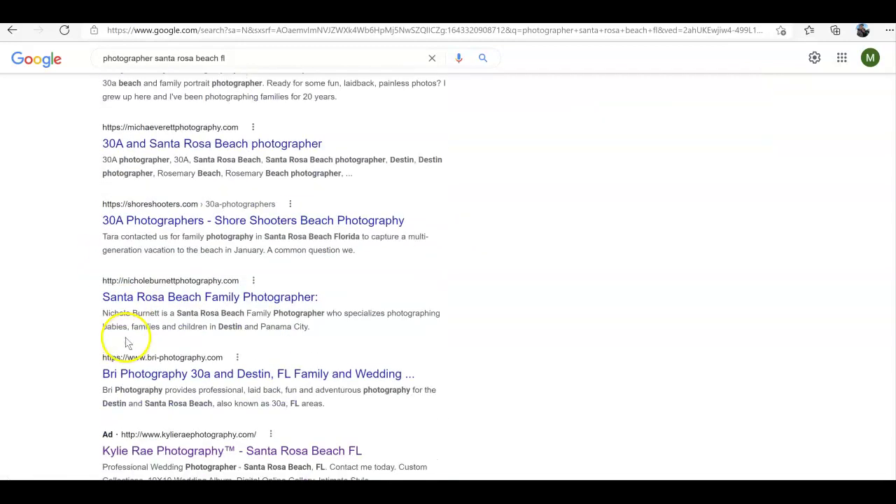
scroll(130, 342, "down", 2)
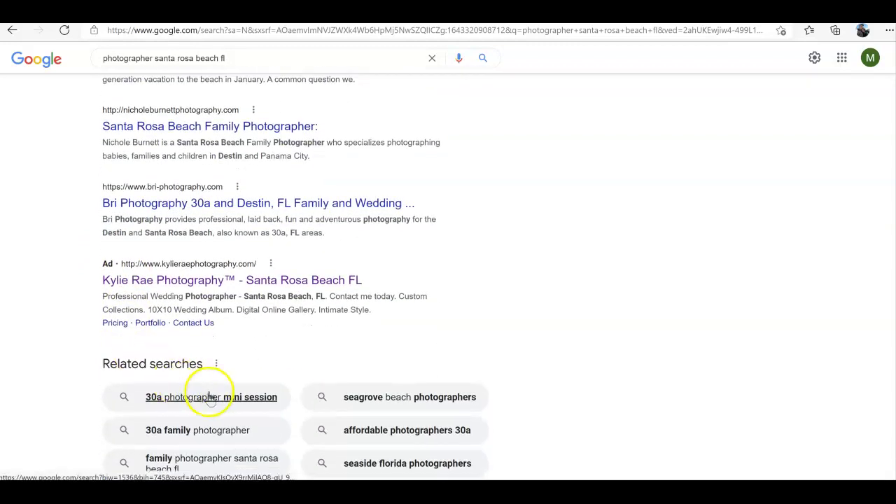
scroll(301, 329, "up", 3)
scroll(303, 336, "up", 5)
scroll(303, 335, "up", 3)
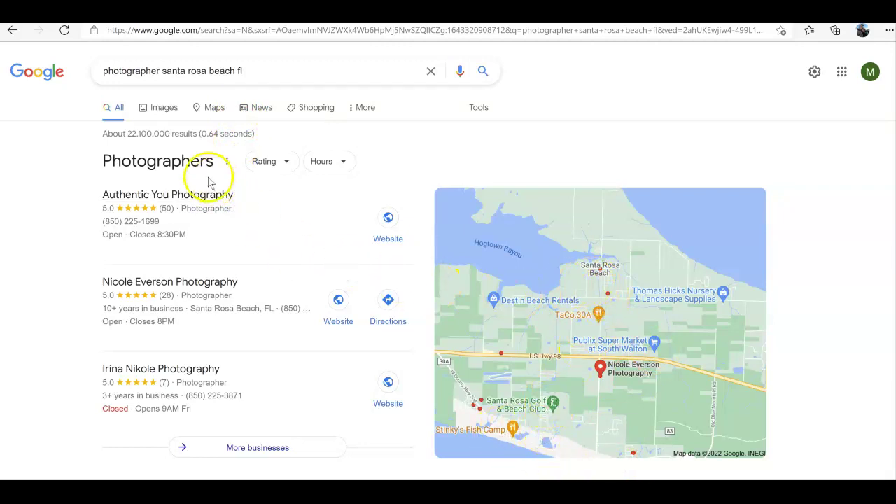
scroll(196, 266, "down", 4)
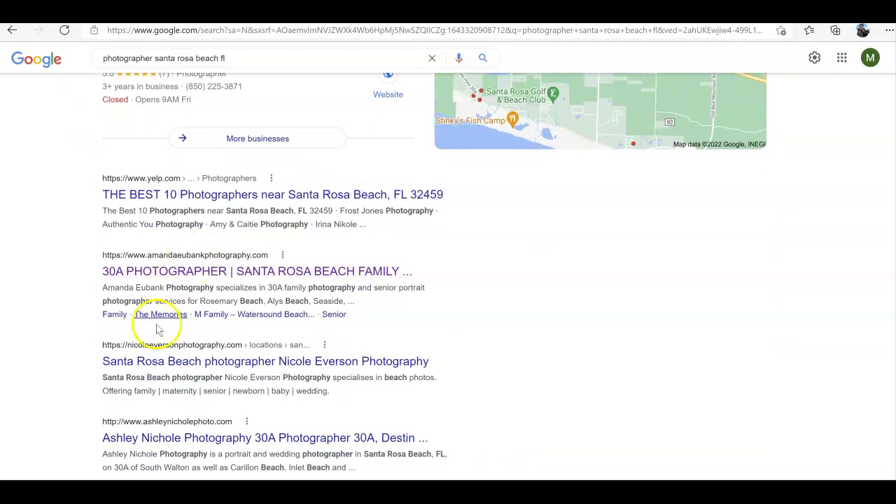
scroll(157, 330, "down", 3)
scroll(150, 317, "down", 3)
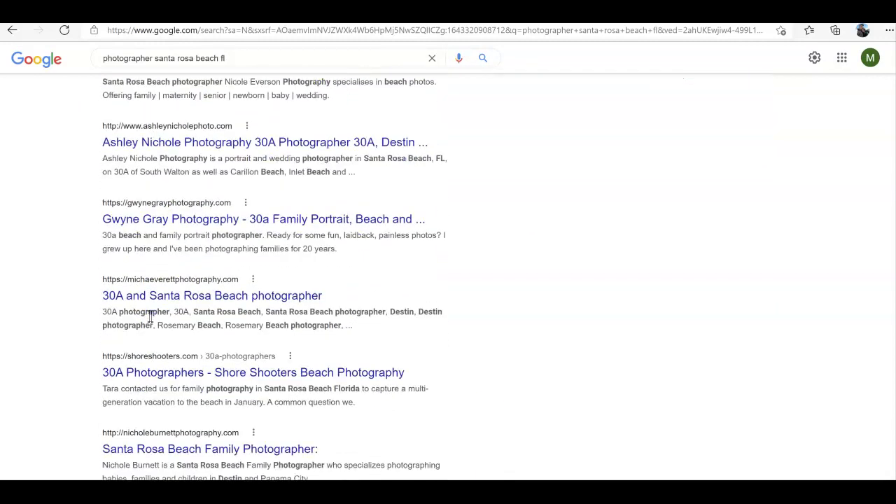
left_click(166, 237)
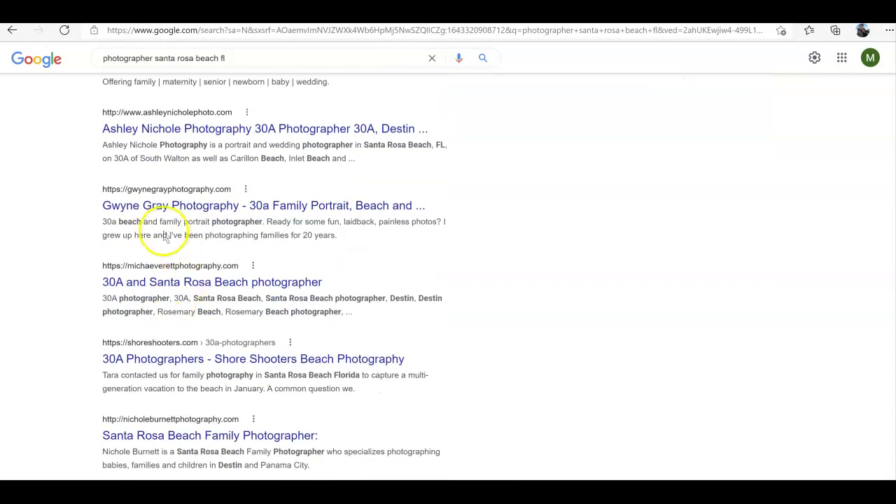
scroll(166, 236, "up", 10)
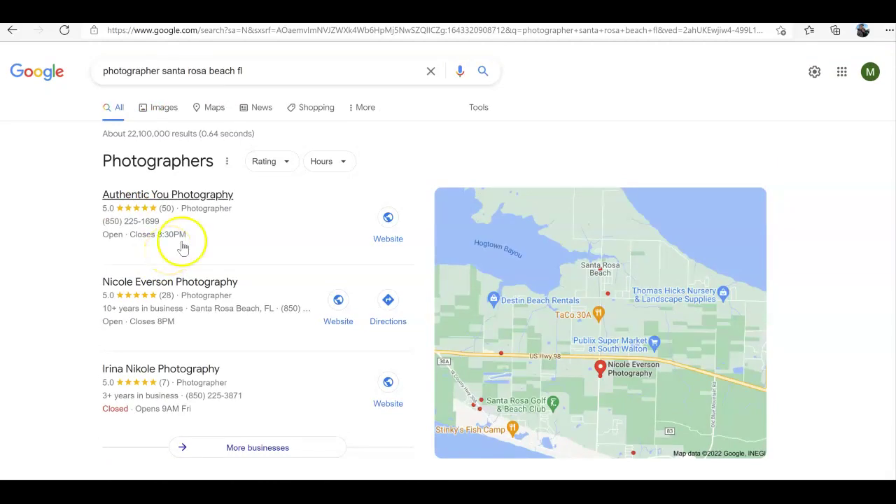
left_click(238, 241)
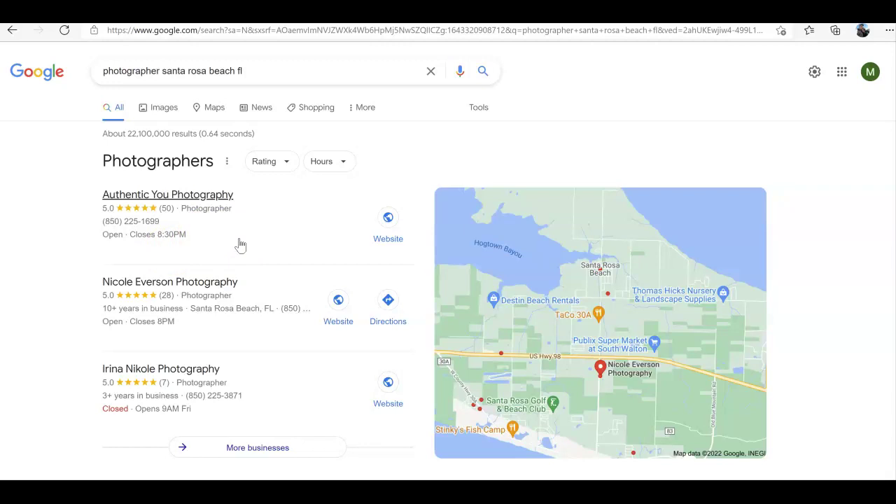
left_click(245, 177)
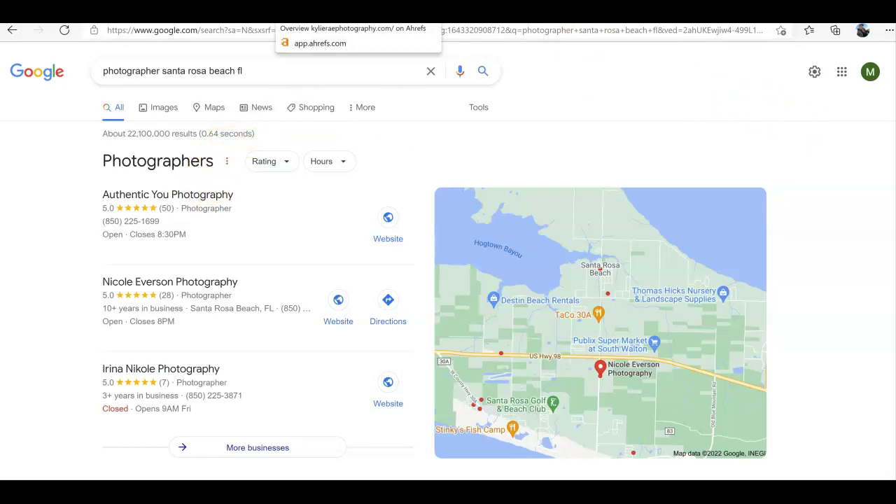
Step: Switch to the Ahrefs tab showing the kylieraephotography.com overview
left_click(336, 13)
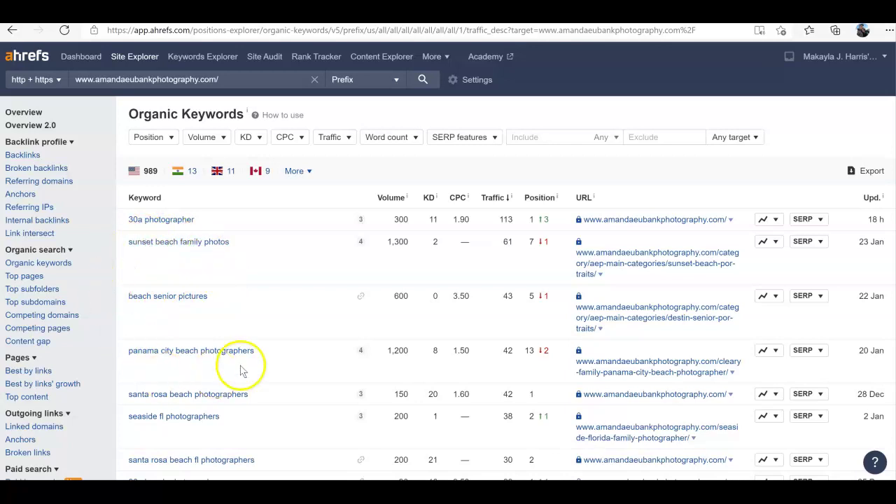
scroll(240, 371, "down", 2)
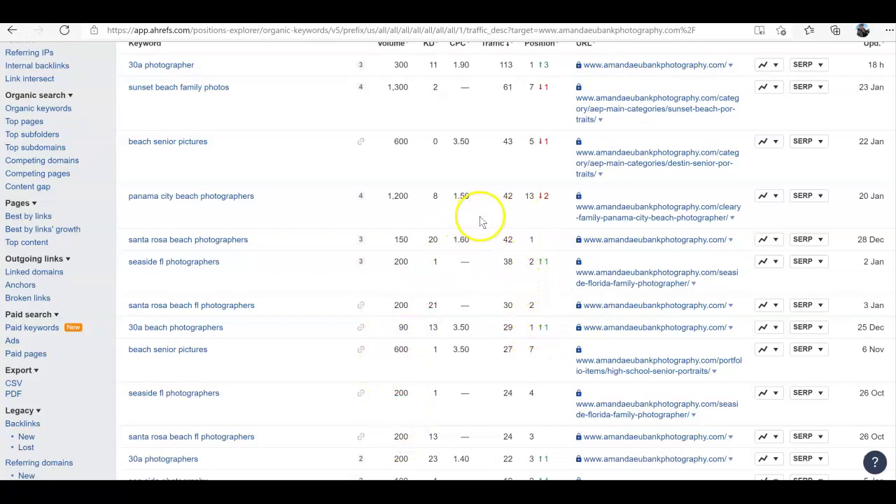
scroll(268, 233, "up", 3)
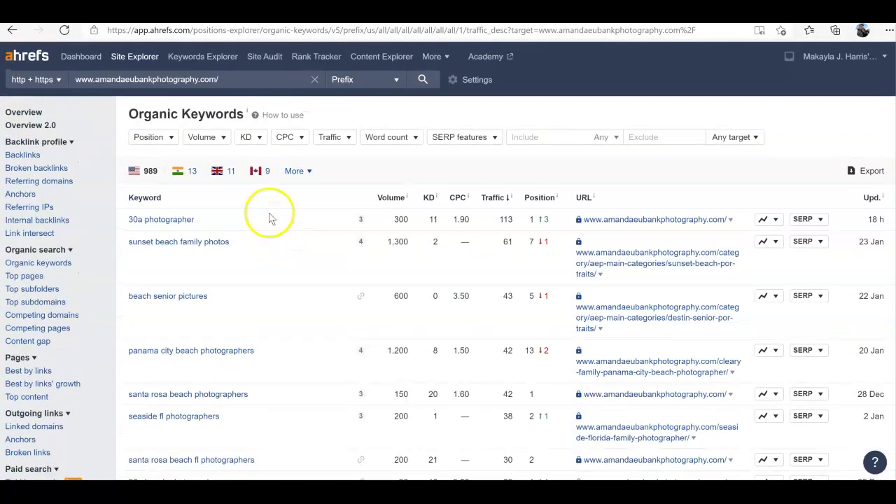